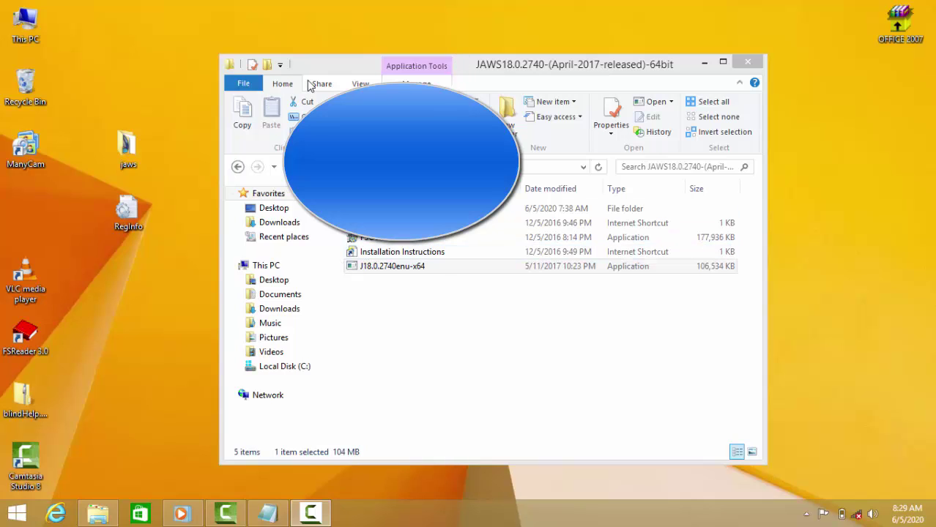
- Launch the J18.0.2740enu-x64 installer from the JAWS folder
double_click(400, 268)
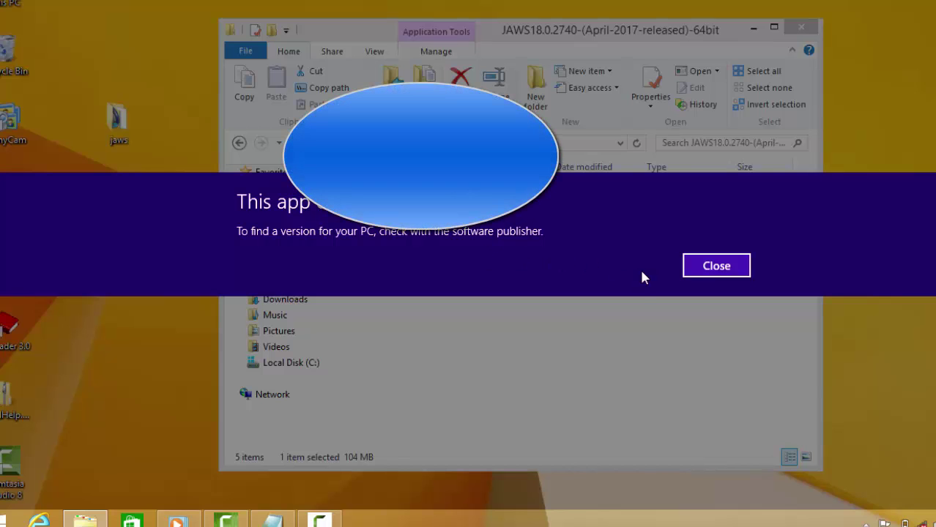
- Dismiss the can't-run message and search 'smart' to reach Change SmartScreen settings
left_click(710, 268)
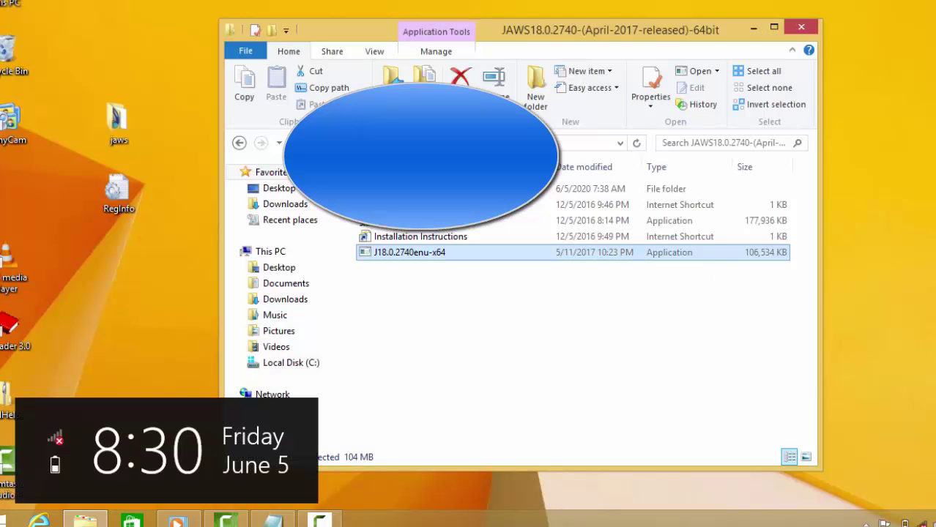
key("super+s")
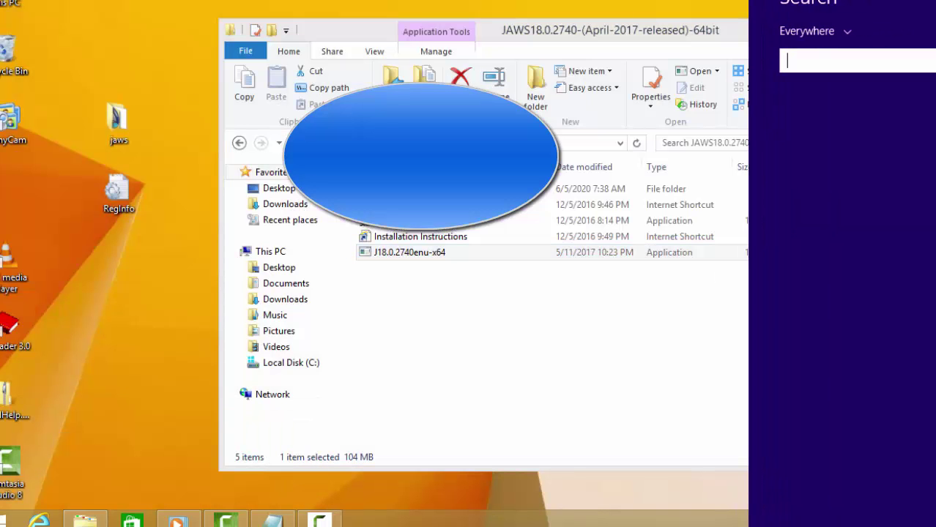
type("sm")
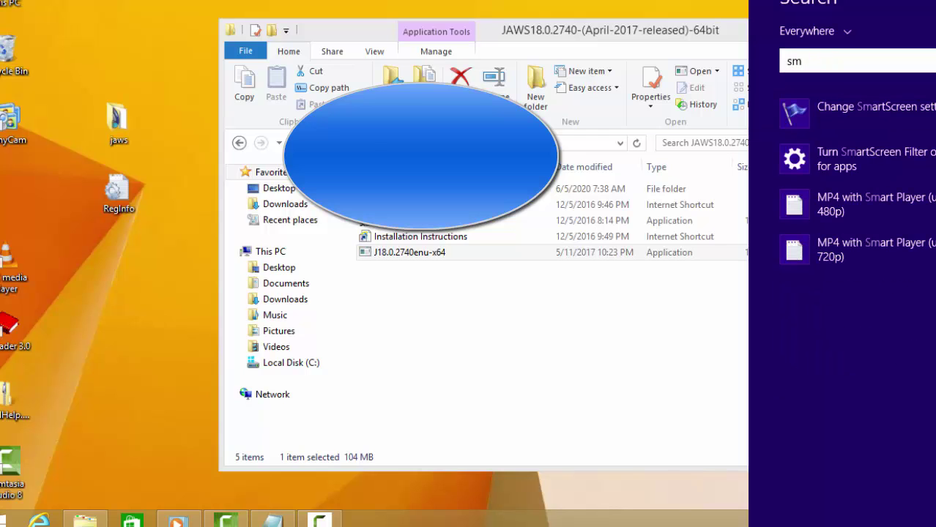
type("art")
left_click(863, 109)
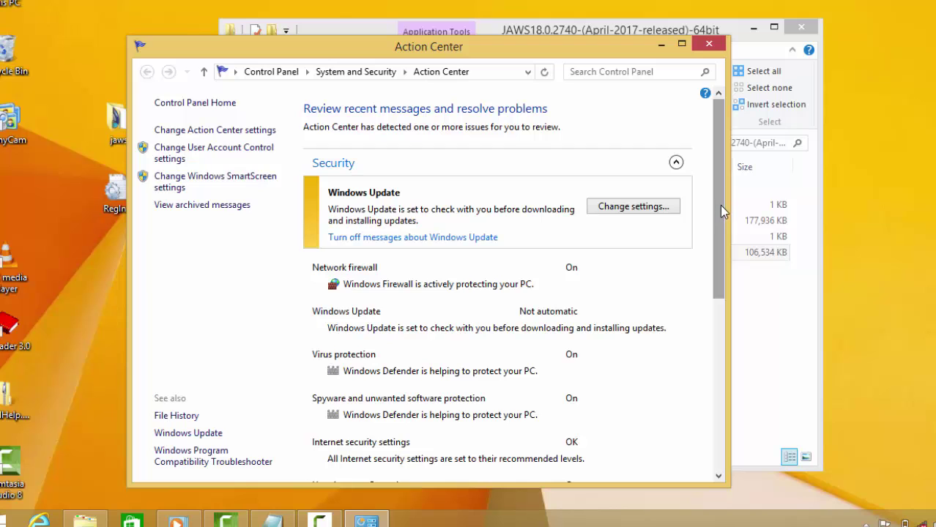
- Scroll down to Windows SmartScreen and open its options for unrecognized apps
left_click(719, 477)
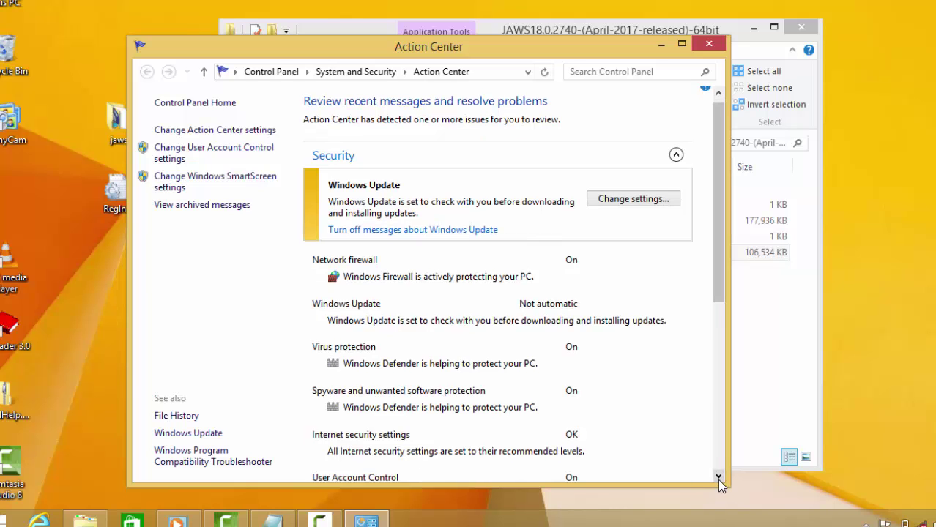
left_click(719, 476)
left_click(718, 477)
left_click(719, 477)
left_click(719, 477)
left_click(718, 477)
left_click(719, 477)
left_click(718, 476)
left_click(718, 477)
left_click(718, 477)
left_click(718, 477)
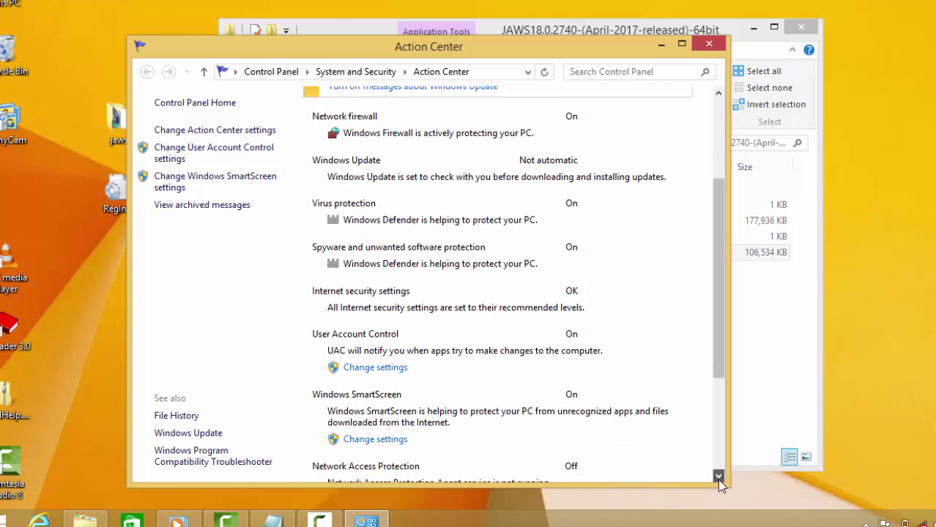
left_click(718, 477)
left_click(718, 476)
left_click(718, 477)
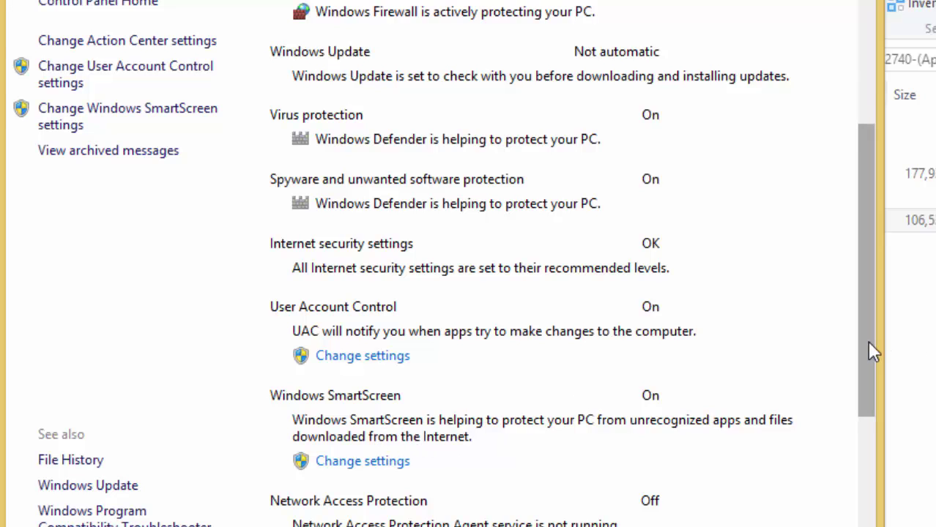
left_click(354, 466)
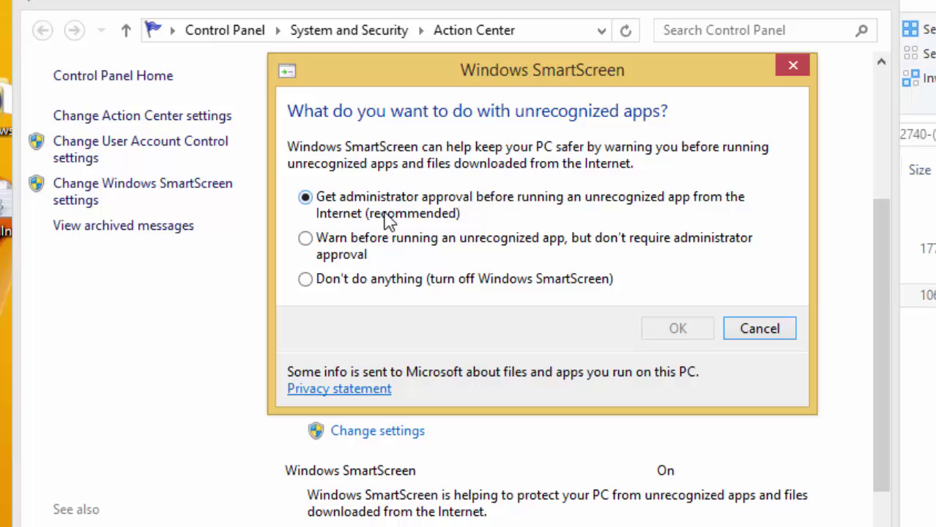
- Choose 'Don't do anything (turn off Windows SmartScreen)' and confirm with OK
left_click(306, 238)
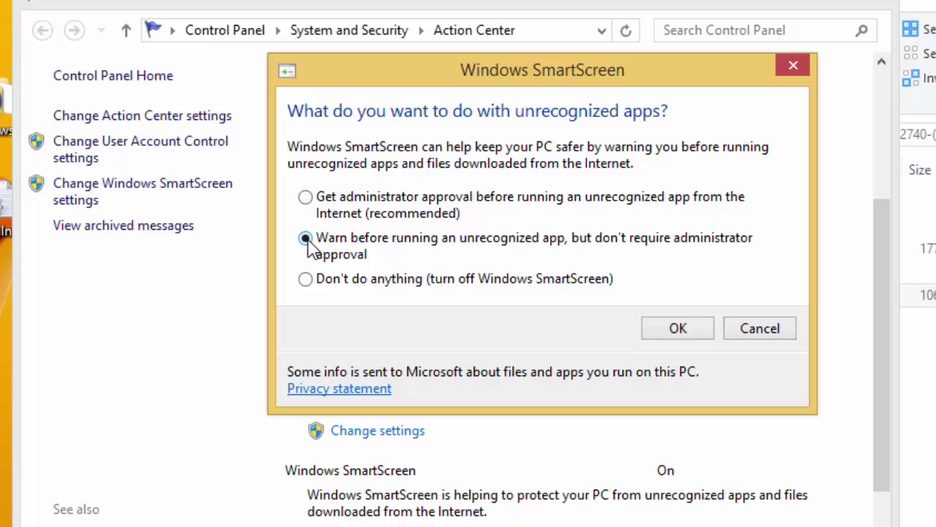
left_click(305, 280)
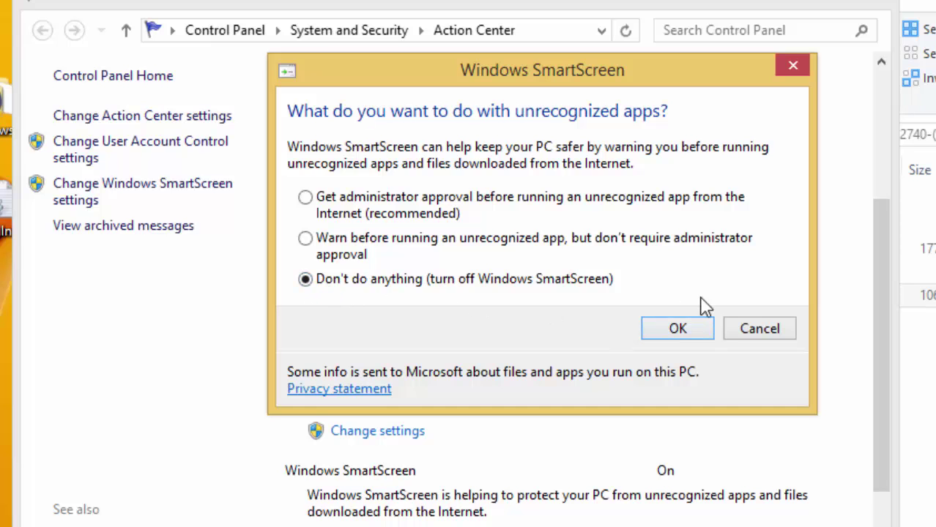
left_click(664, 329)
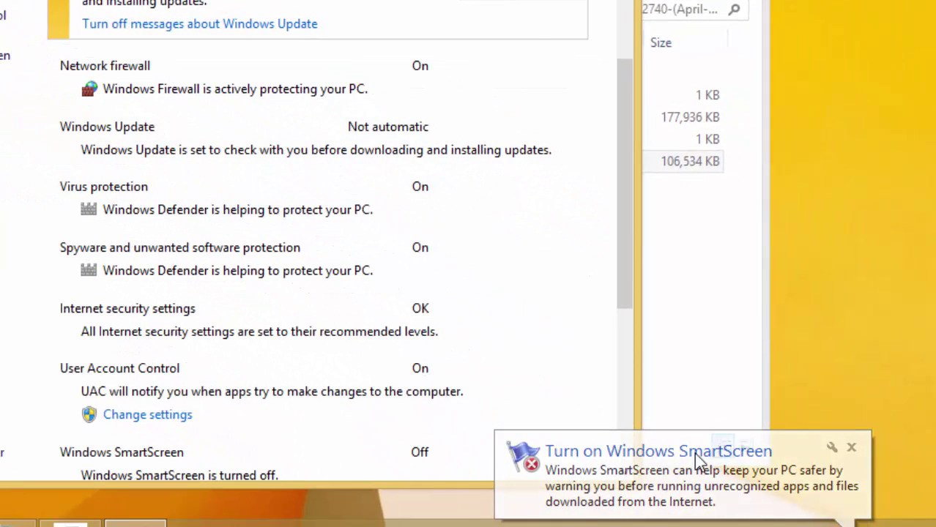
left_click_drag(629, 194, 621, 301)
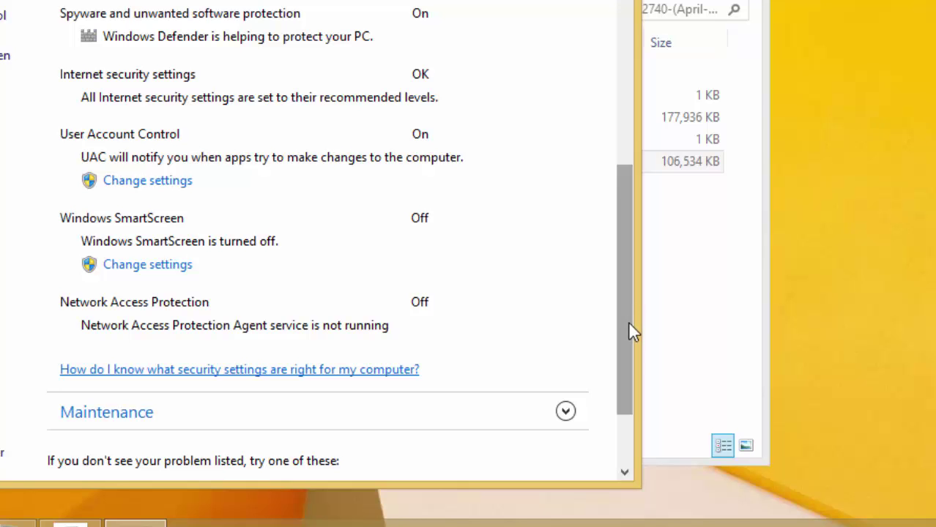
left_click_drag(621, 370, 624, 300)
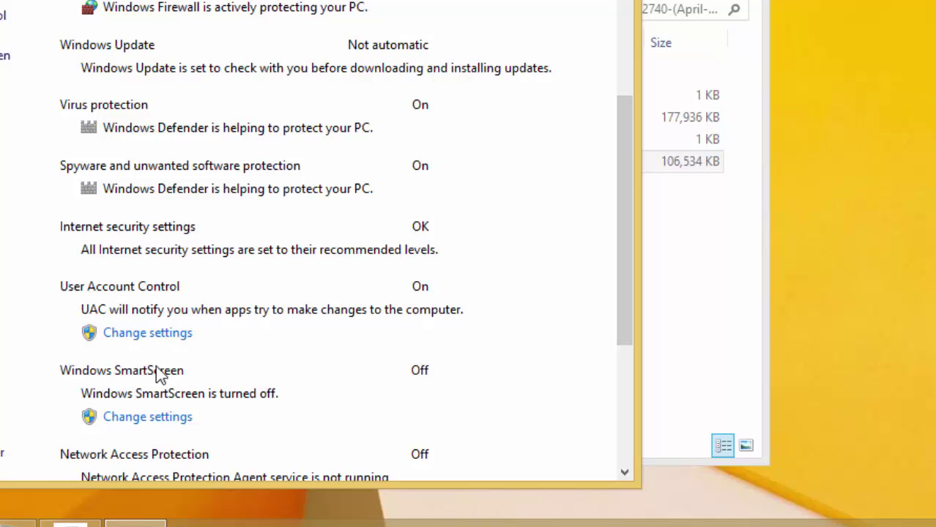
left_click_drag(625, 245, 626, 293)
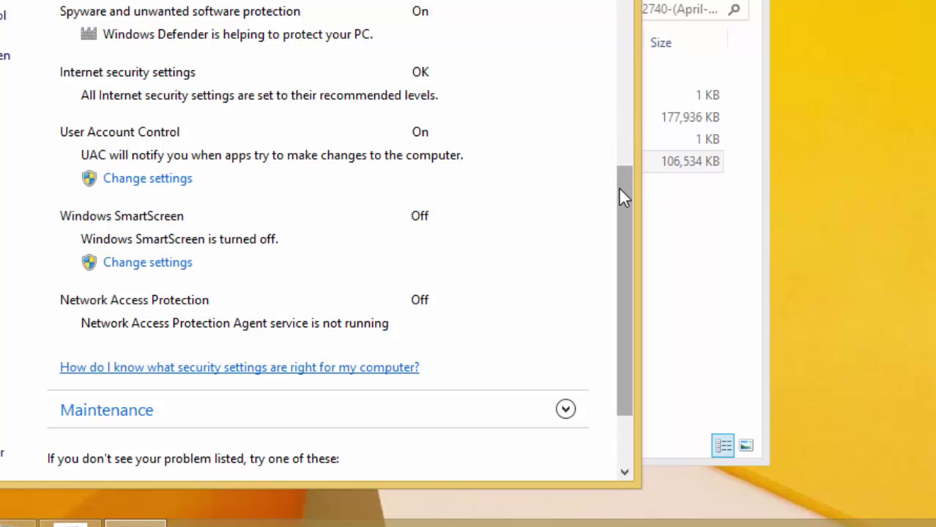
left_click_drag(620, 188, 632, 108)
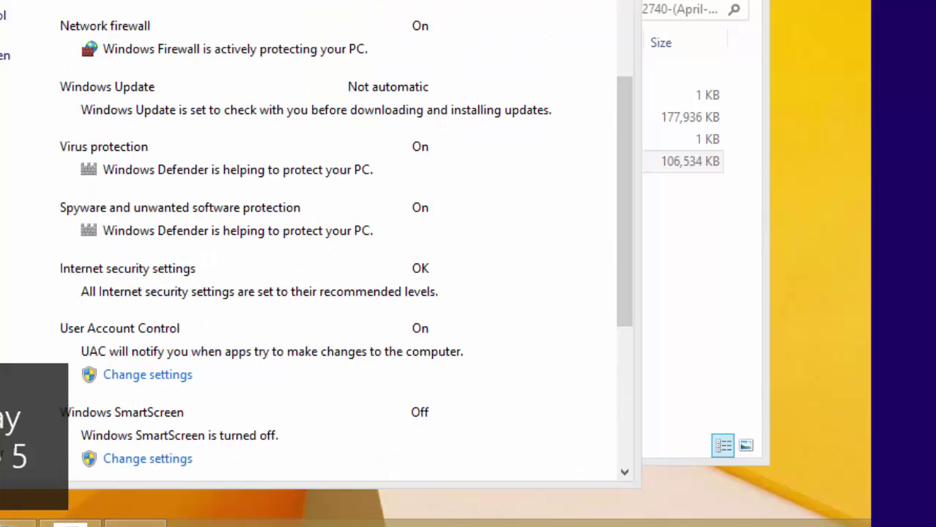
- Search for 'windows' and launch Windows Defender from the results
key("super+i")
type("windows Media Player")
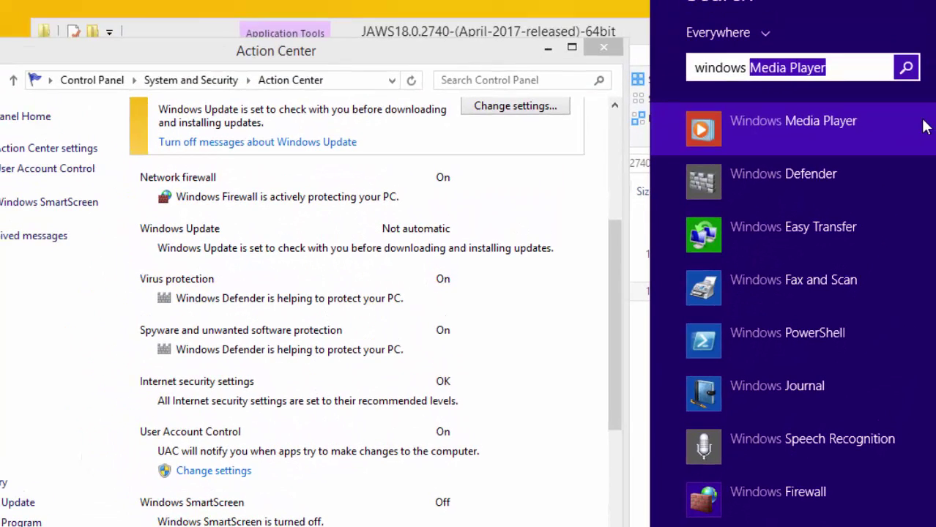
left_click(736, 180)
- Uncheck real-time protection on Windows Defender's Settings tab, save, and minimize Defender
left_click(287, 119)
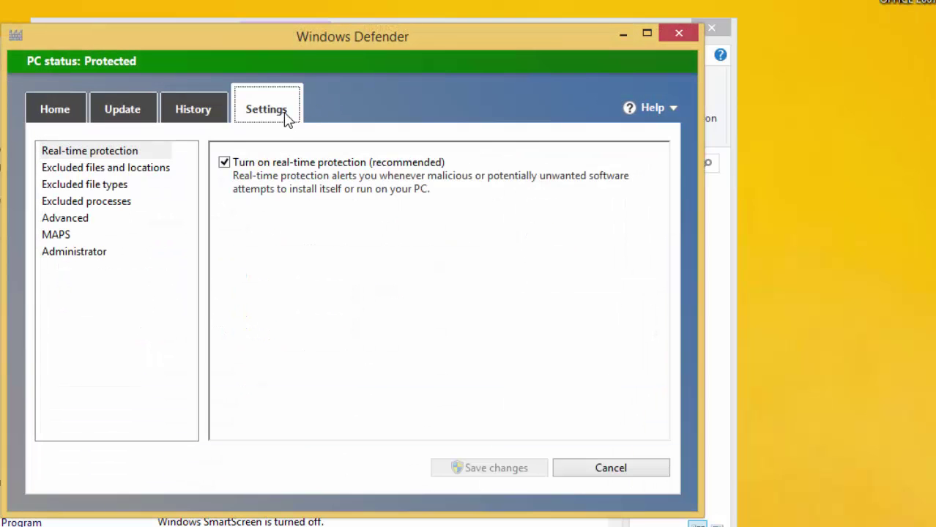
left_click(225, 162)
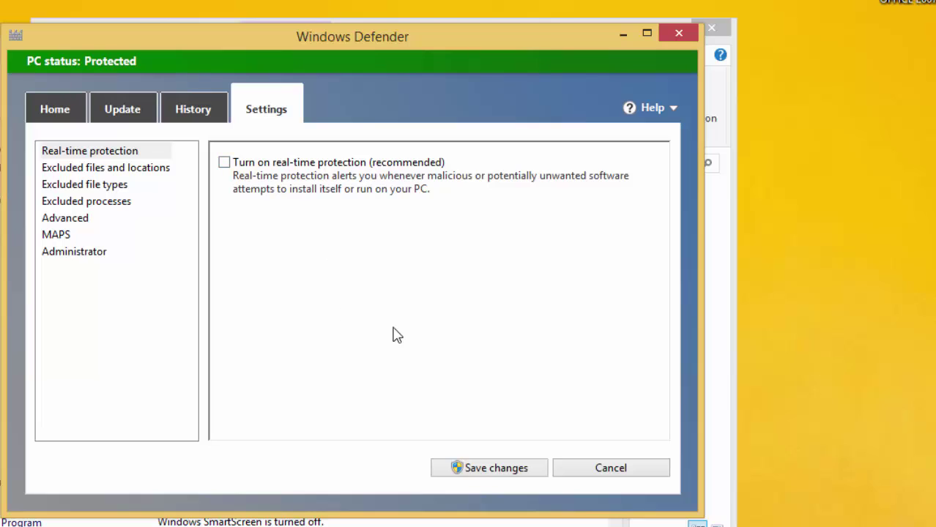
left_click(496, 472)
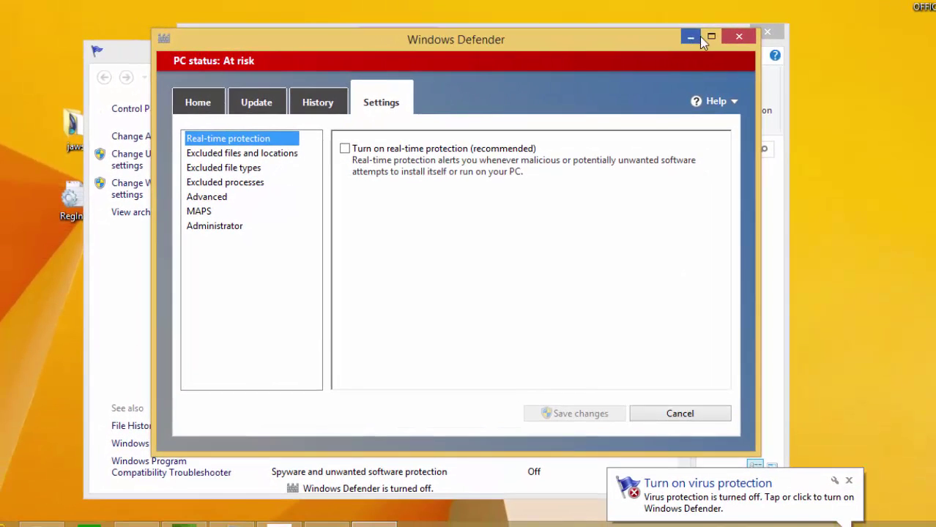
left_click(658, 35)
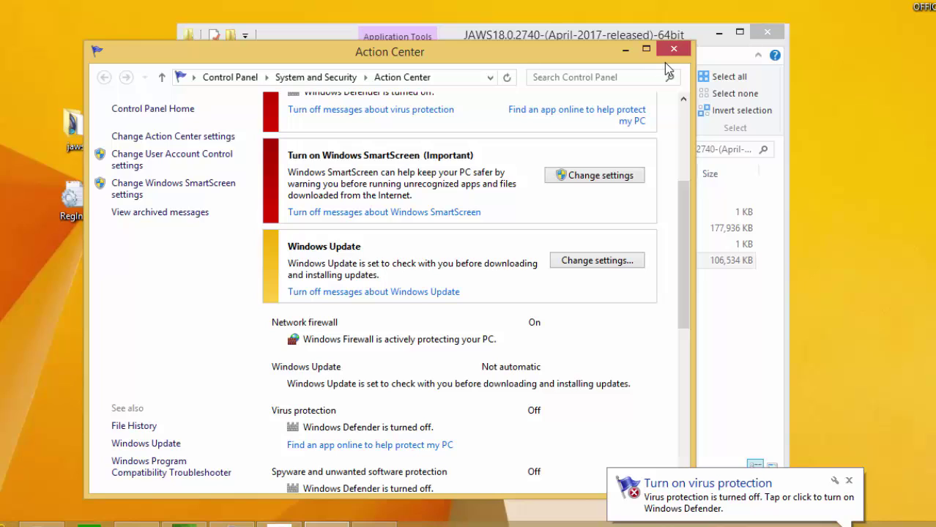